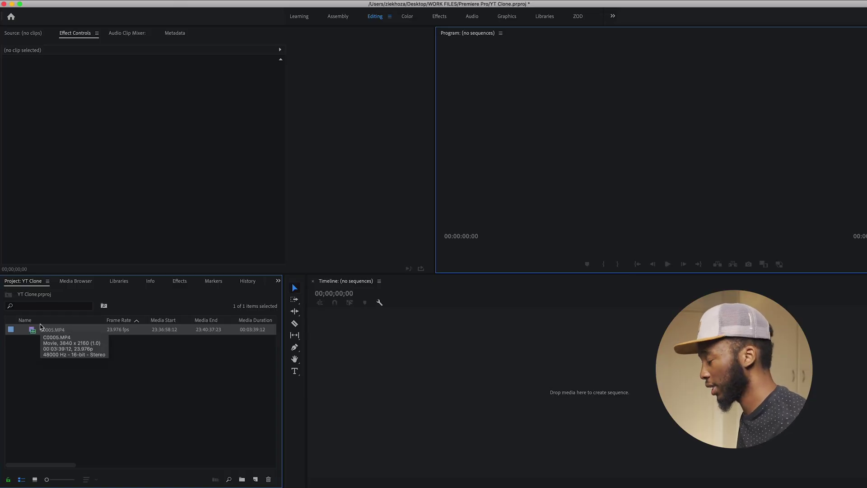
Step: Mark the first take of C0005.MP4 and drag it in to create the C0005 sequence
double_click(33, 331)
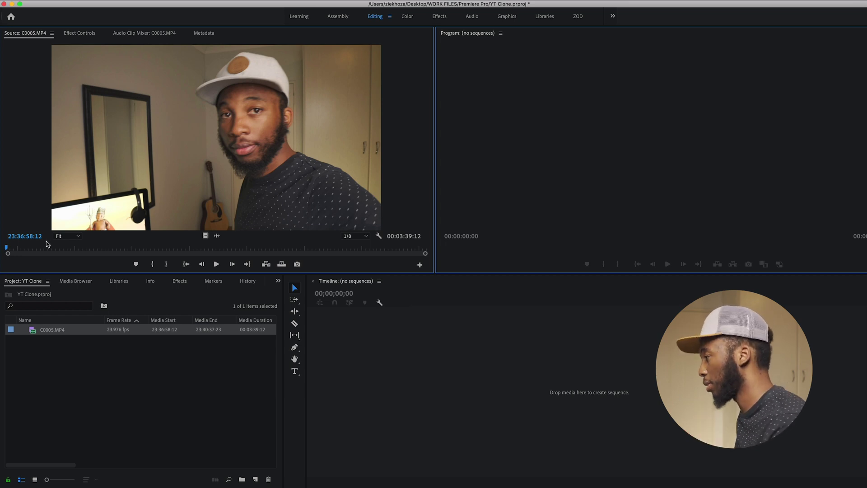
left_click_drag(75, 248, 100, 249)
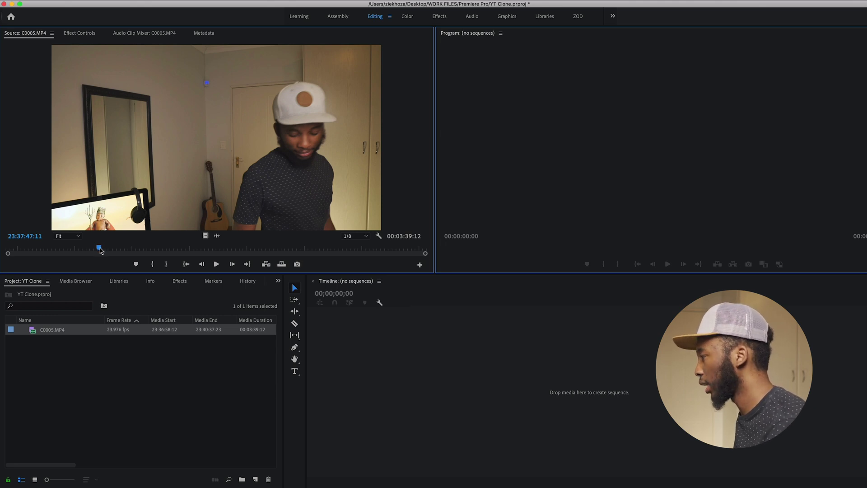
left_click_drag(102, 250, 129, 250)
key("i")
key("o")
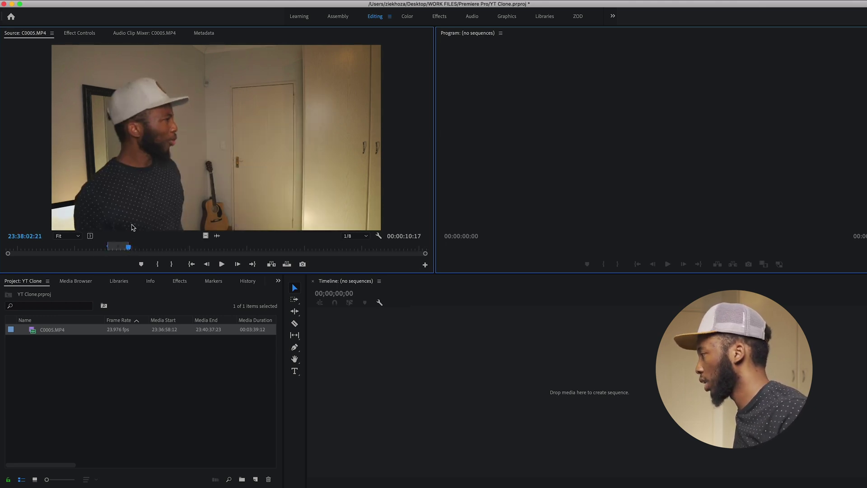
left_click_drag(132, 185, 383, 362)
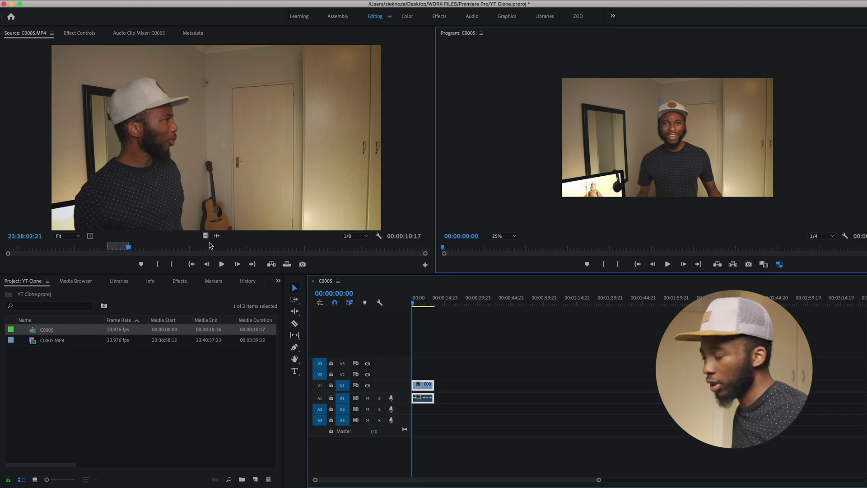
Step: Mark the second take of C0005.MP4 and add it to the timeline after the first
mouse_move(253, 250)
left_mouse_down()
mouse_move(276, 248)
mouse_move(251, 254)
left_mouse_up()
key("i")
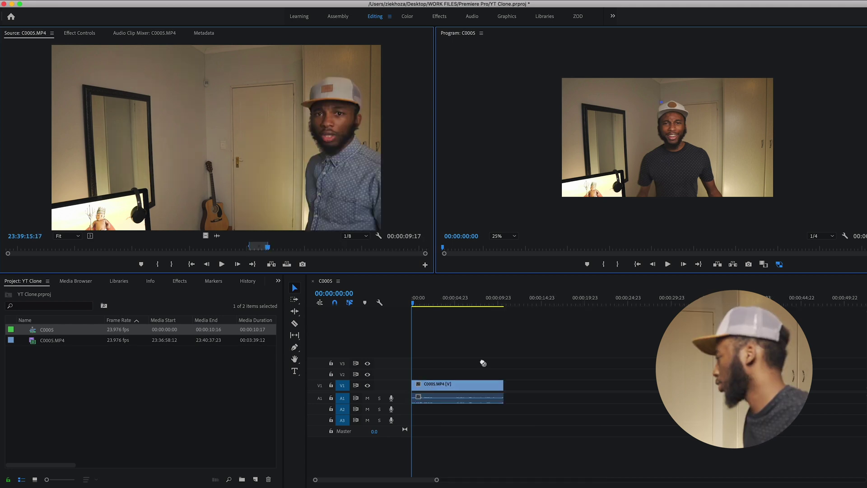
left_click_drag(481, 362, 566, 359)
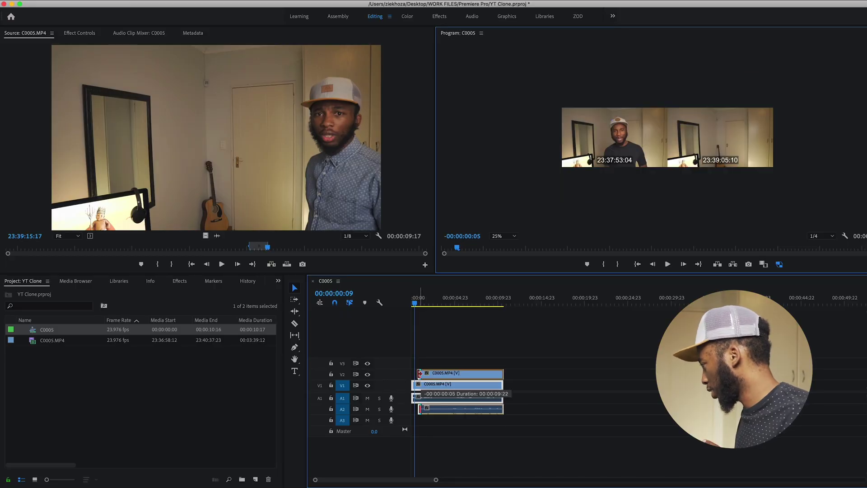
Step: Slide the upper C0005.MP4 take to 00:00:00:00 and select it with the playhead on the person
left_click_drag(419, 396, 413, 396)
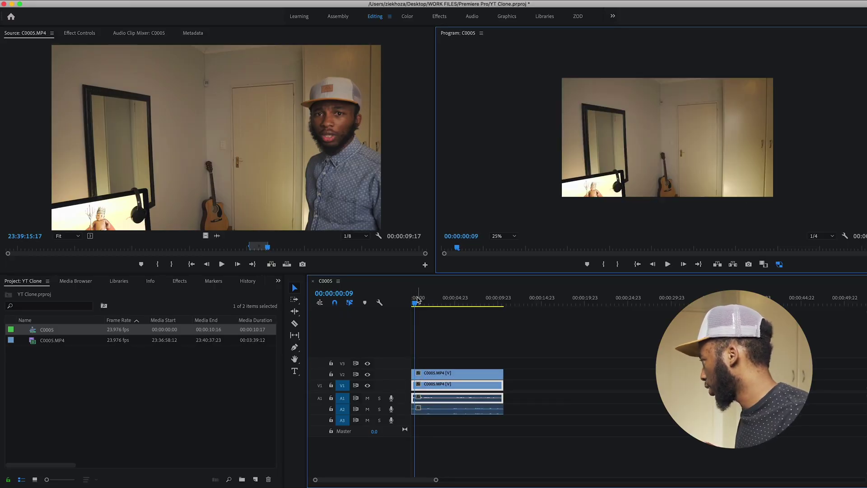
left_click_drag(418, 300, 449, 301)
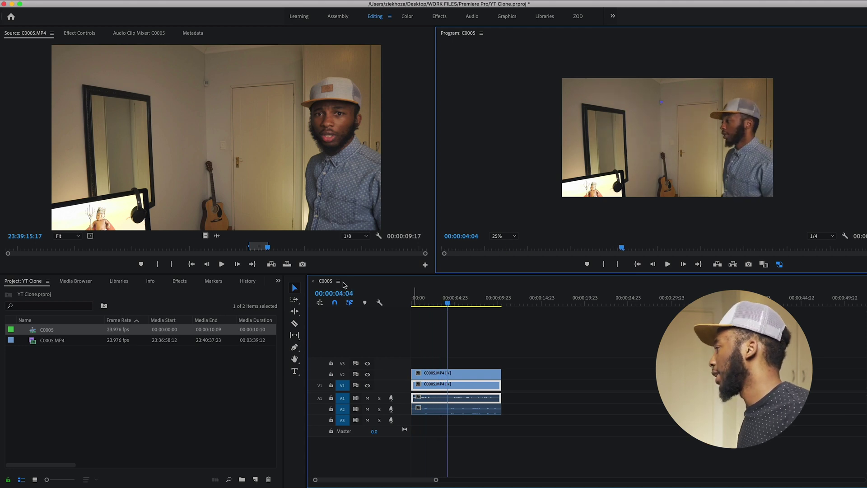
left_click(463, 375)
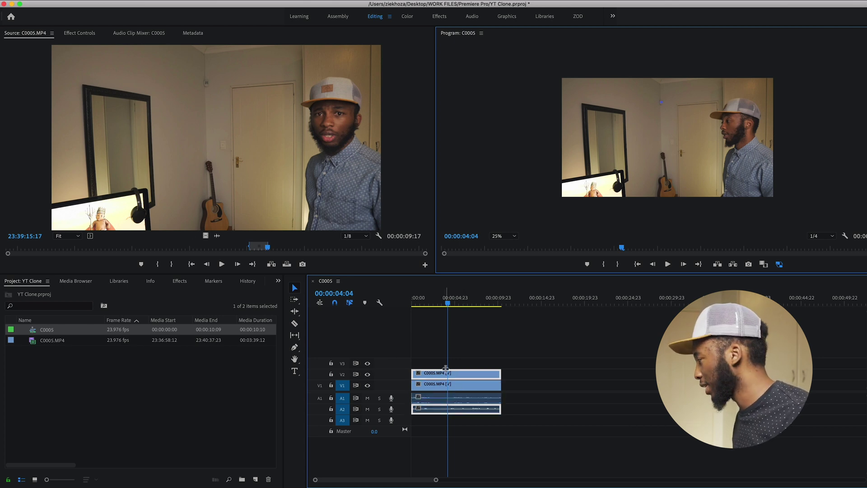
Step: In Effect Controls, start a free-draw bezier Opacity mask on the V2 take above the frame
left_click(82, 36)
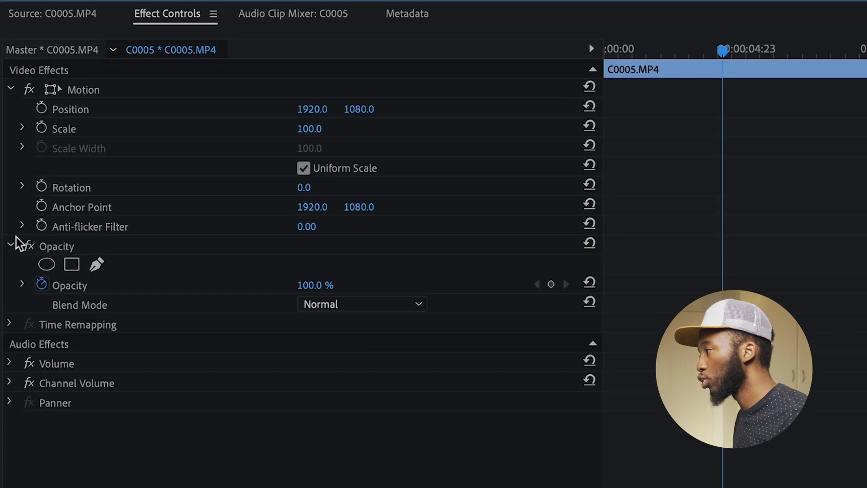
left_click(51, 244)
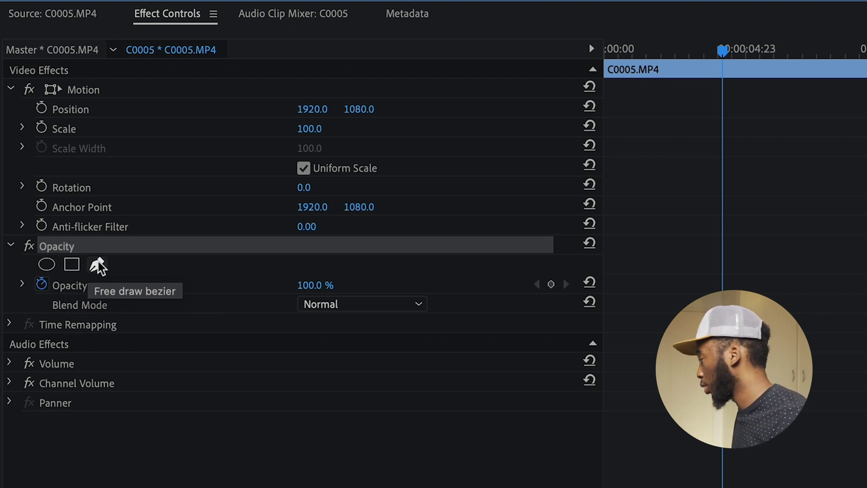
left_click(97, 265)
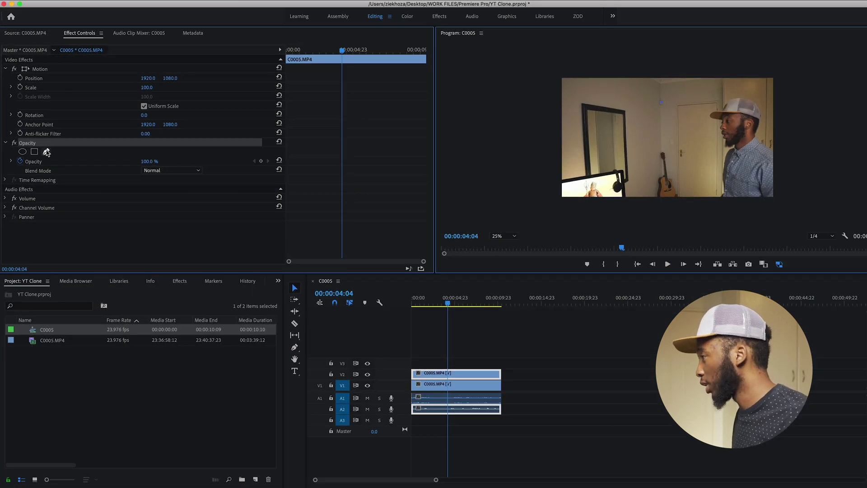
left_click(47, 151)
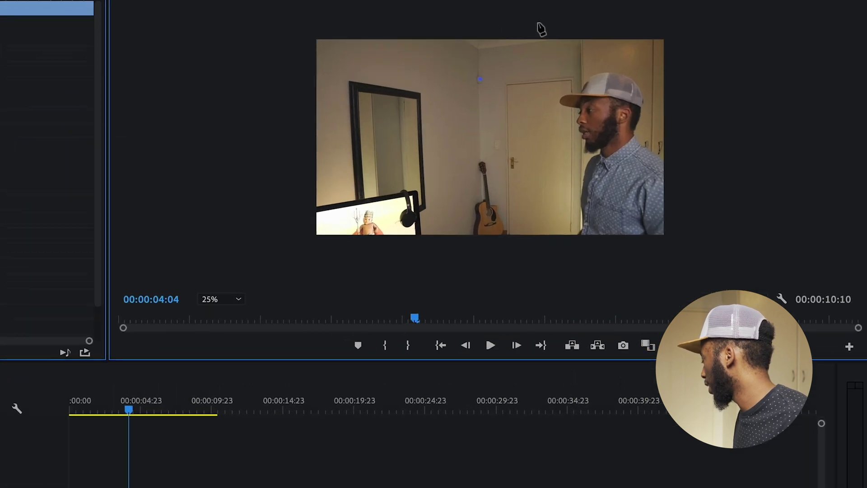
left_click(547, 21)
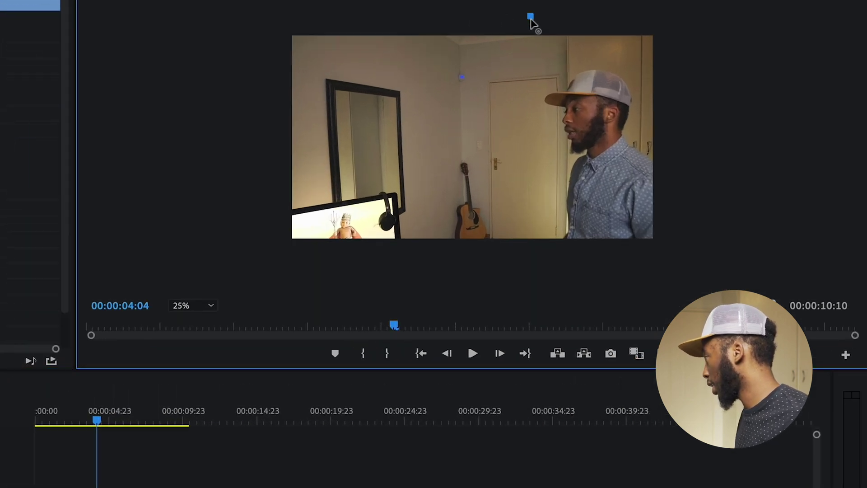
Step: Draw a four-point mask around the right-hand person and close it at the first point
left_click(540, 256)
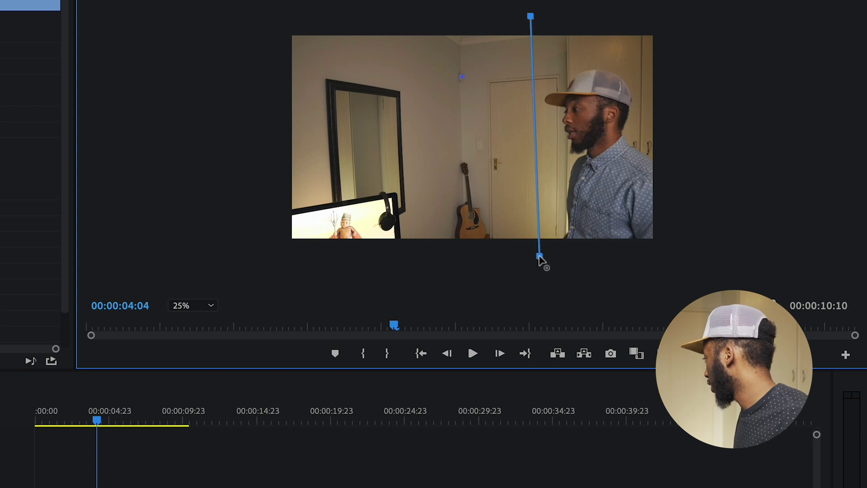
left_click(678, 255)
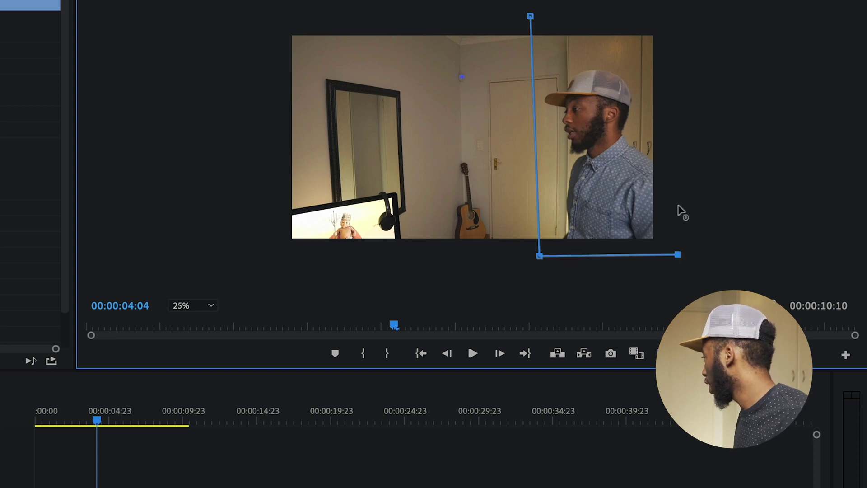
left_click(671, 15)
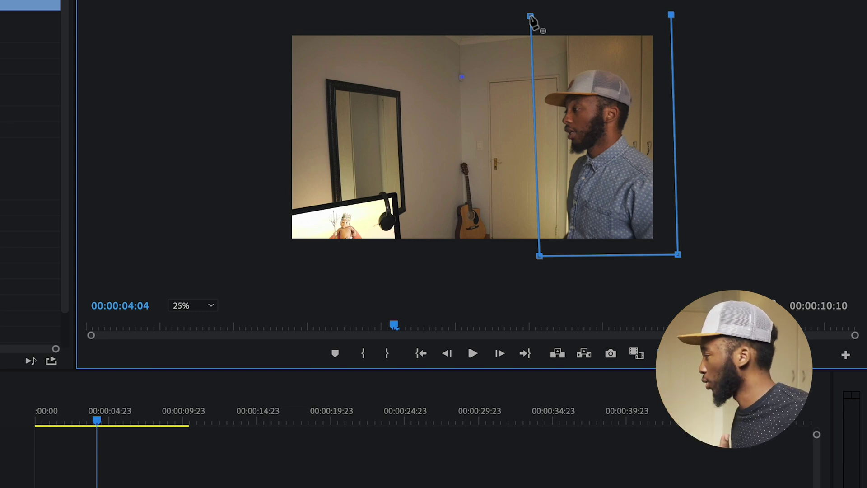
left_click(530, 16)
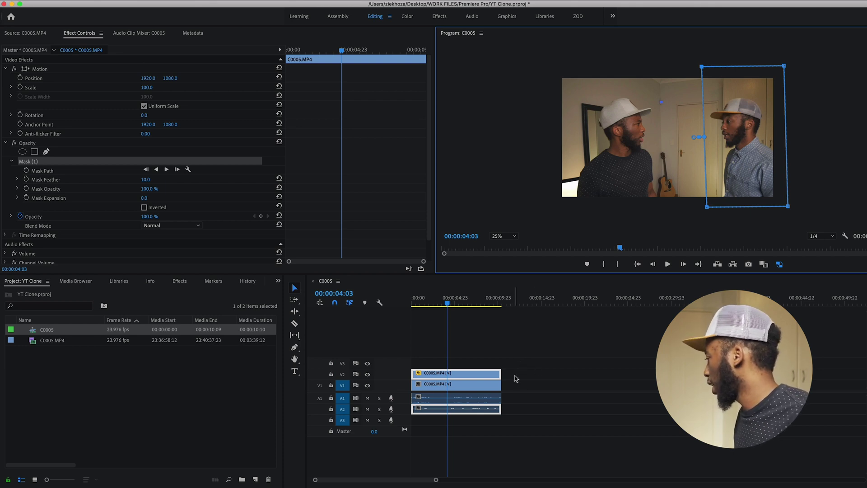
Step: Raise the V2 clip's Mask Feather to 173 and return the playhead to the start
left_click(517, 376)
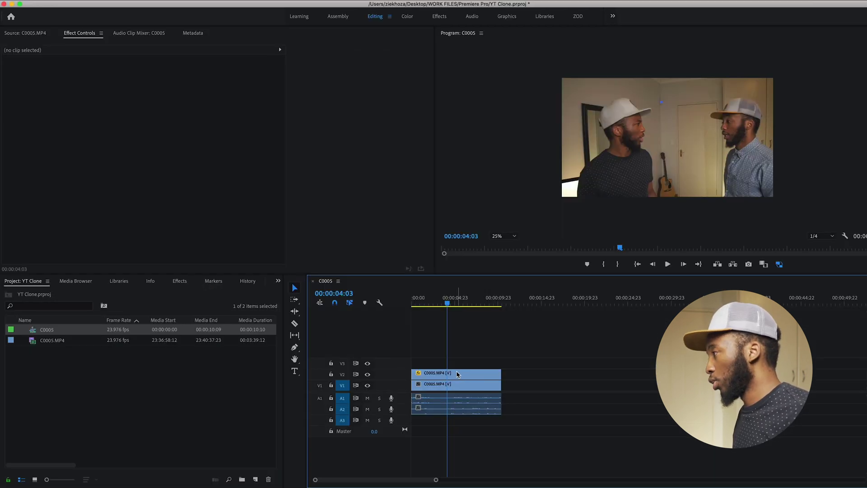
left_click(457, 374)
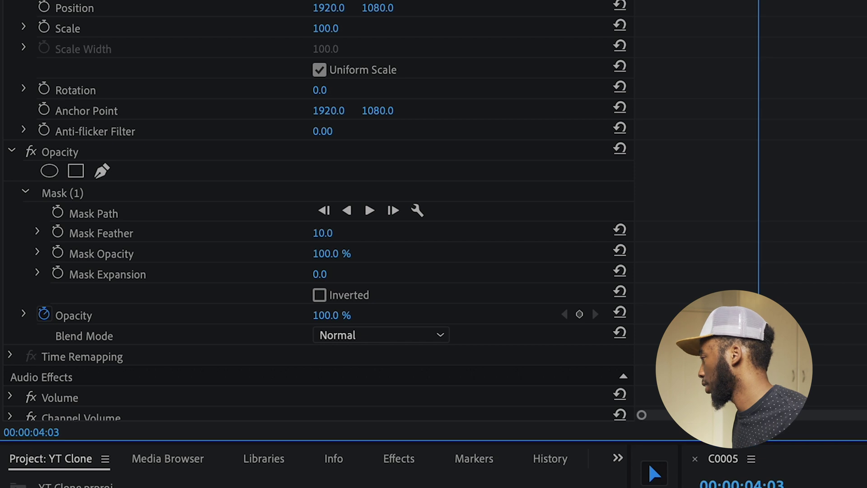
left_click_drag(322, 239, 373, 239)
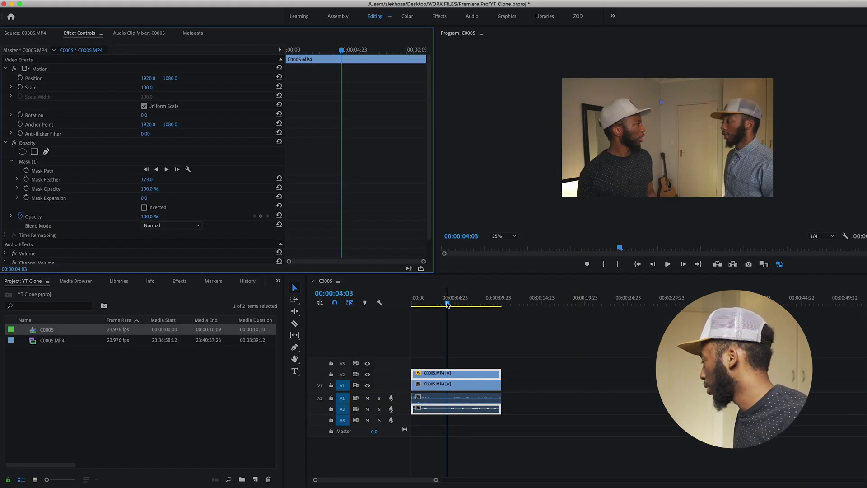
left_click_drag(447, 304, 384, 302)
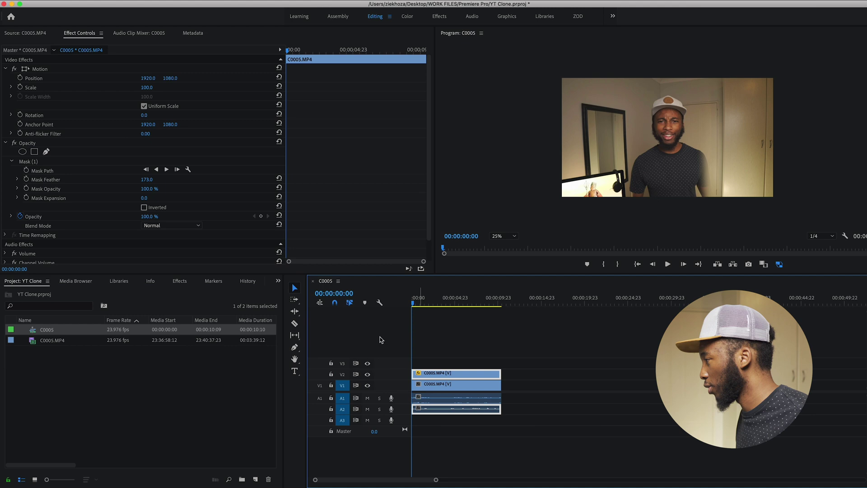
left_click(30, 161)
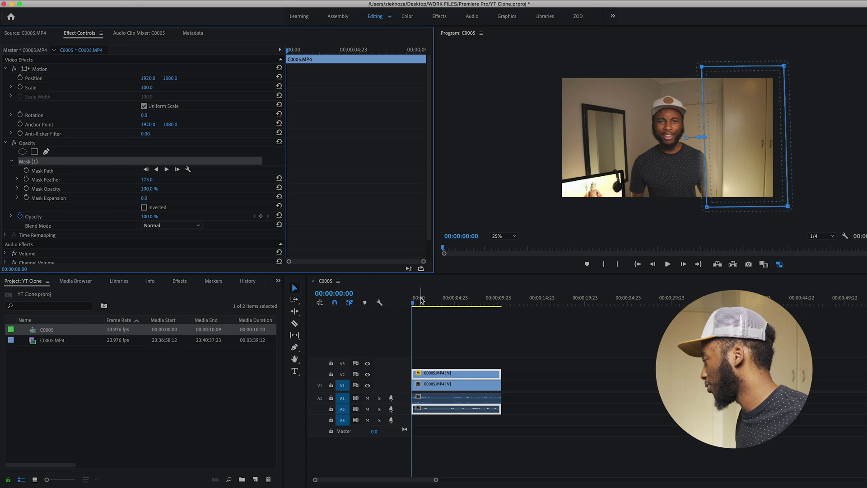
Step: Scrub through the first two seconds, settling near 00:00:01:04 to check the mask
left_click_drag(420, 300, 434, 301)
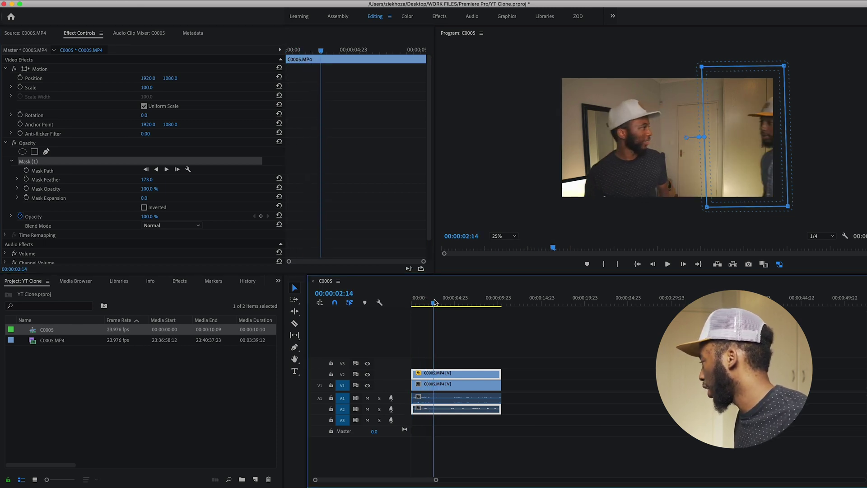
left_click_drag(434, 302, 412, 302)
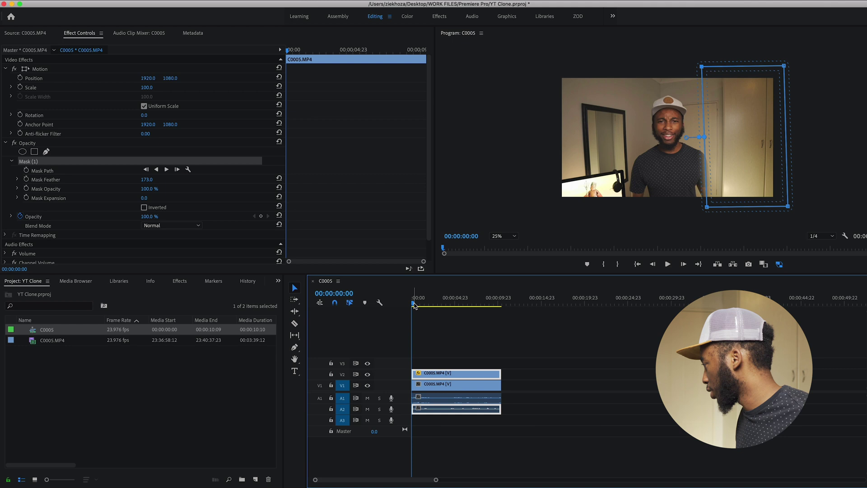
left_click_drag(415, 305, 429, 306)
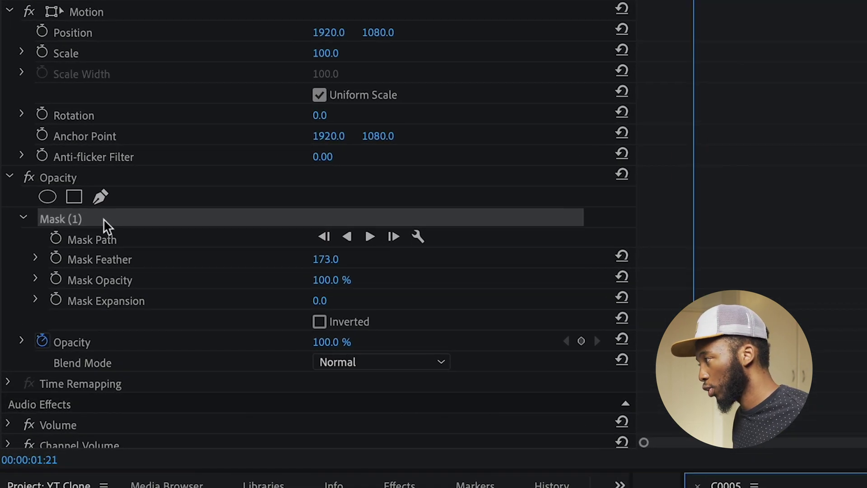
Step: Start Mask Path keyframing, shift the mask right, then nudge it left at 00:00:02:07
left_click(56, 239)
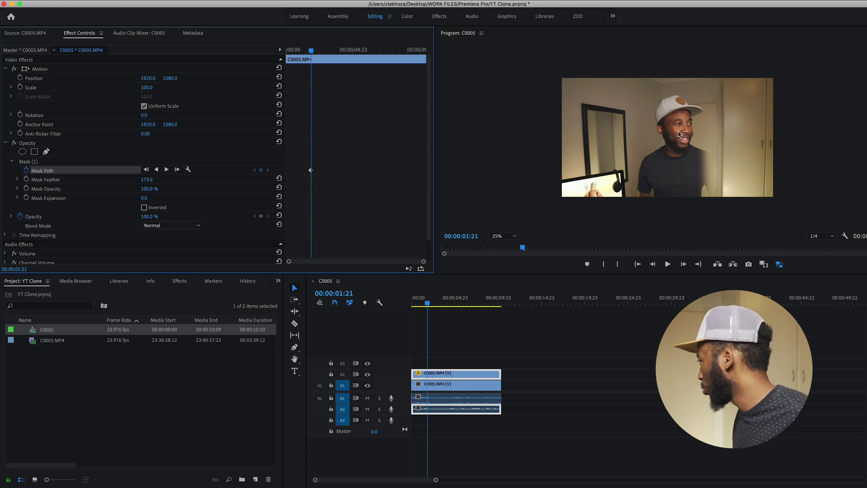
left_click(38, 162)
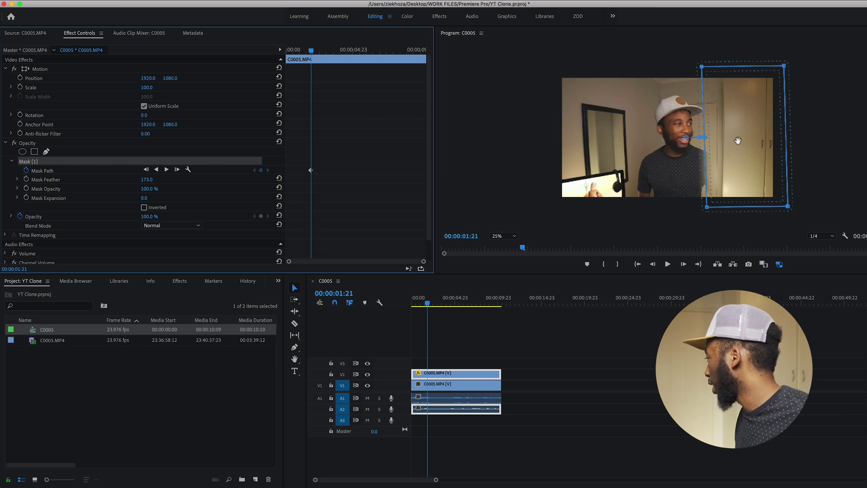
left_click_drag(738, 140, 779, 142)
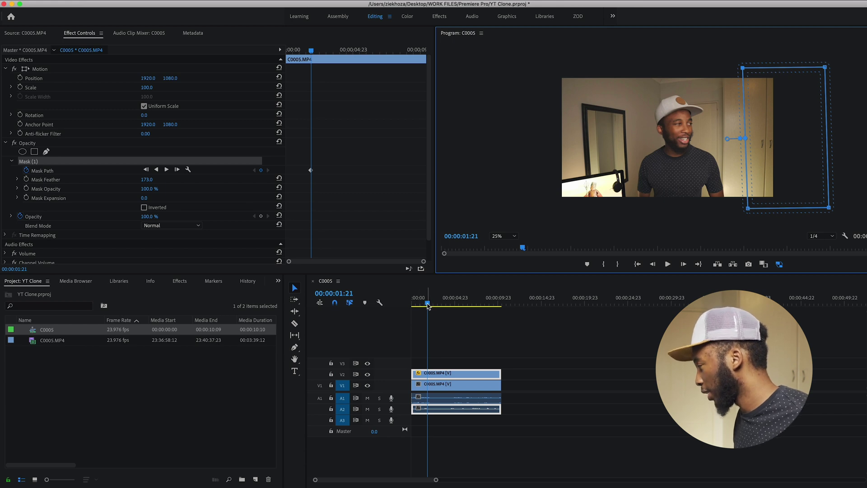
left_click_drag(429, 305, 433, 305)
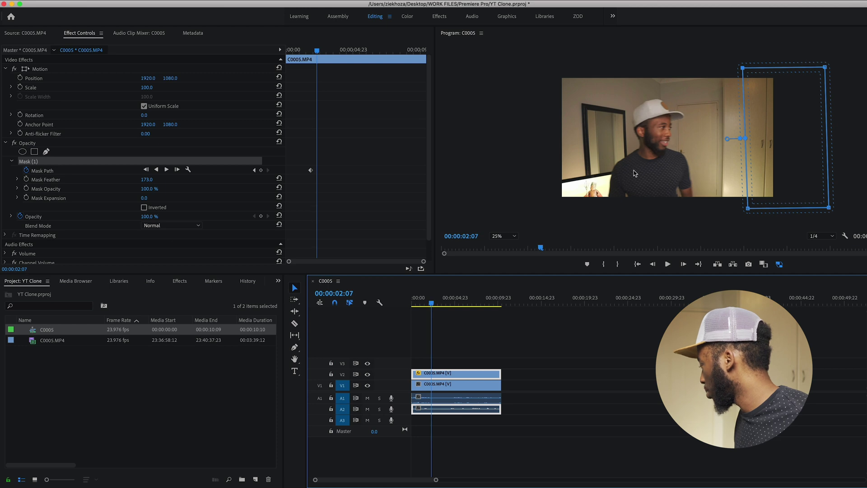
left_click_drag(794, 164, 770, 165)
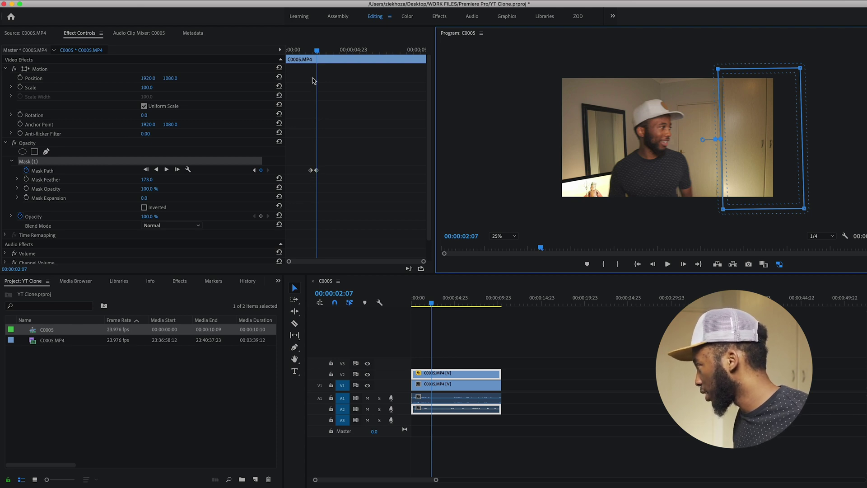
Step: At 00:00:02:14, move the mask left to follow the second take
left_click_drag(318, 54, 317, 53)
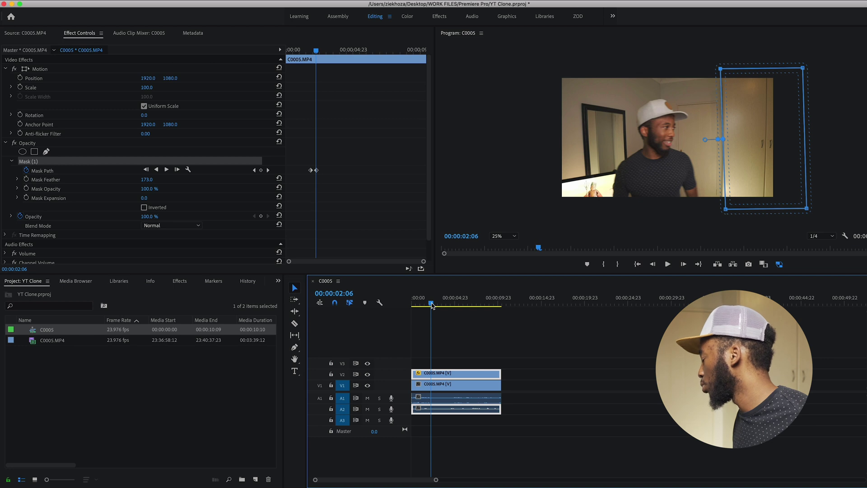
left_click_drag(432, 305, 436, 305)
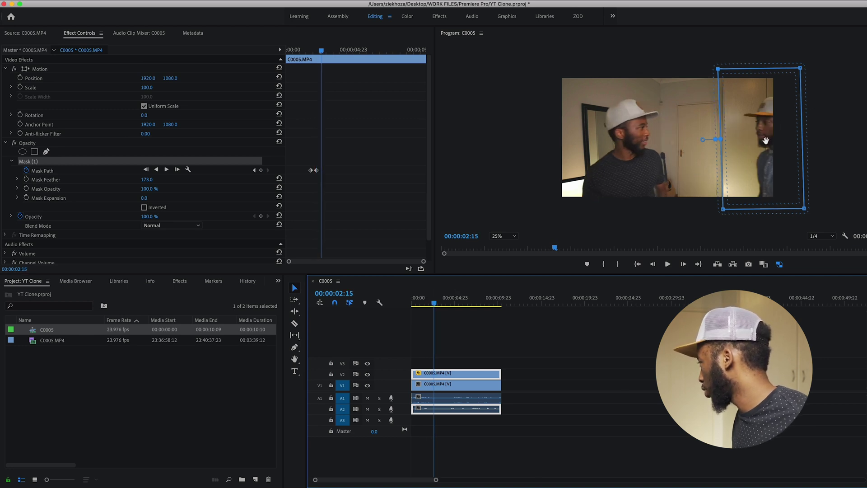
left_click_drag(765, 140, 746, 140)
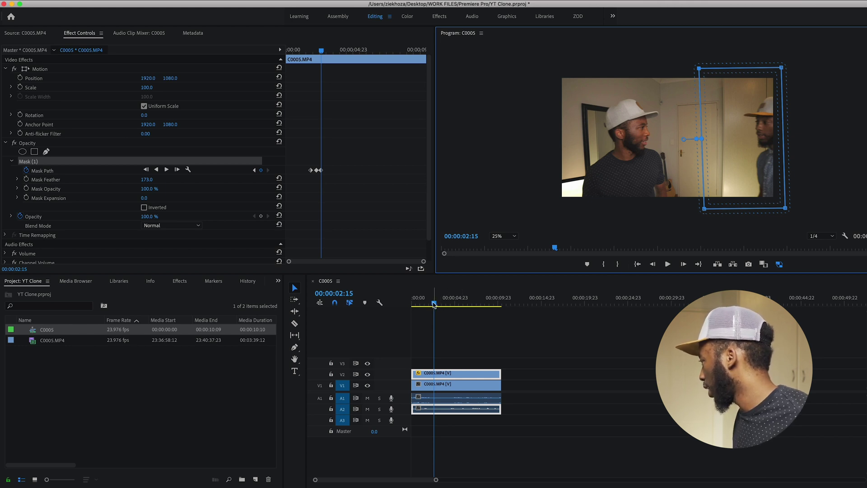
left_click_drag(432, 305, 394, 306)
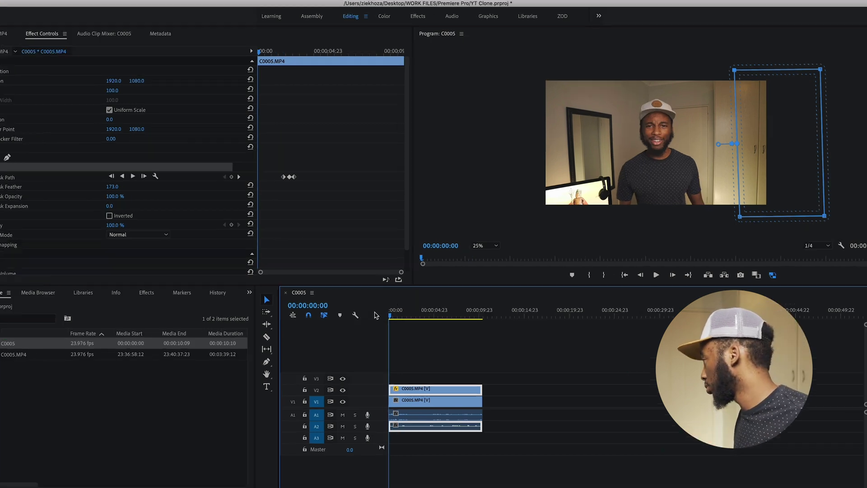
key("space")
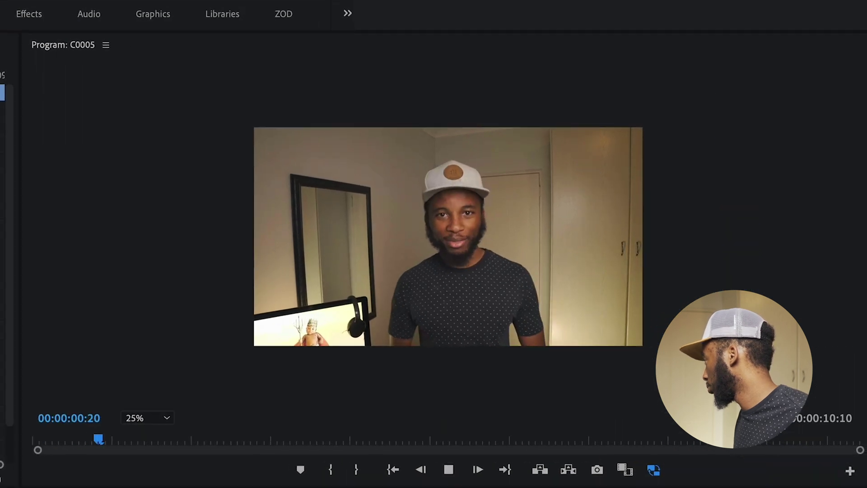